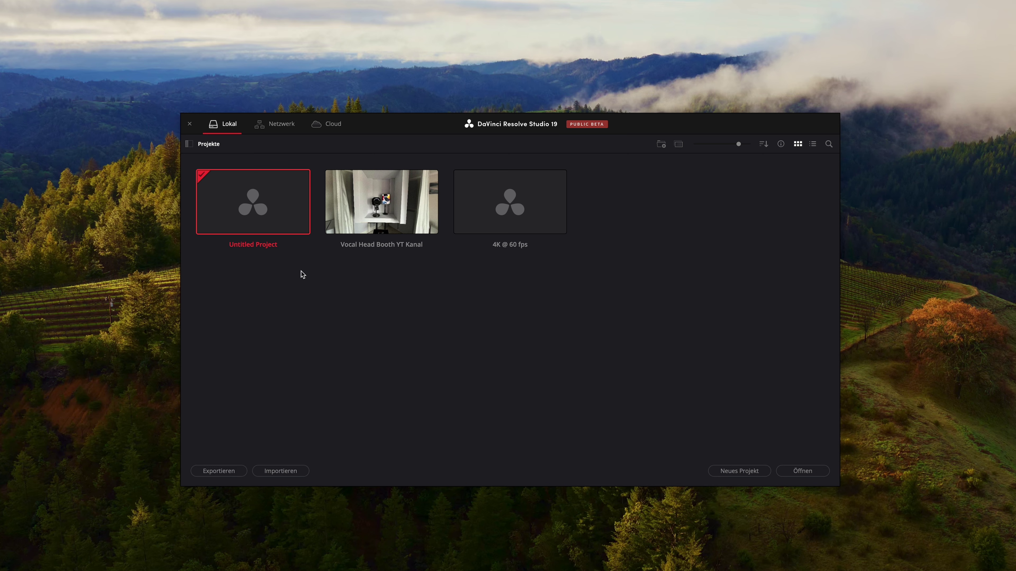
# Step: Open the empty Untitled Project from the Project Manager
pyautogui.doubleClick(260, 212)
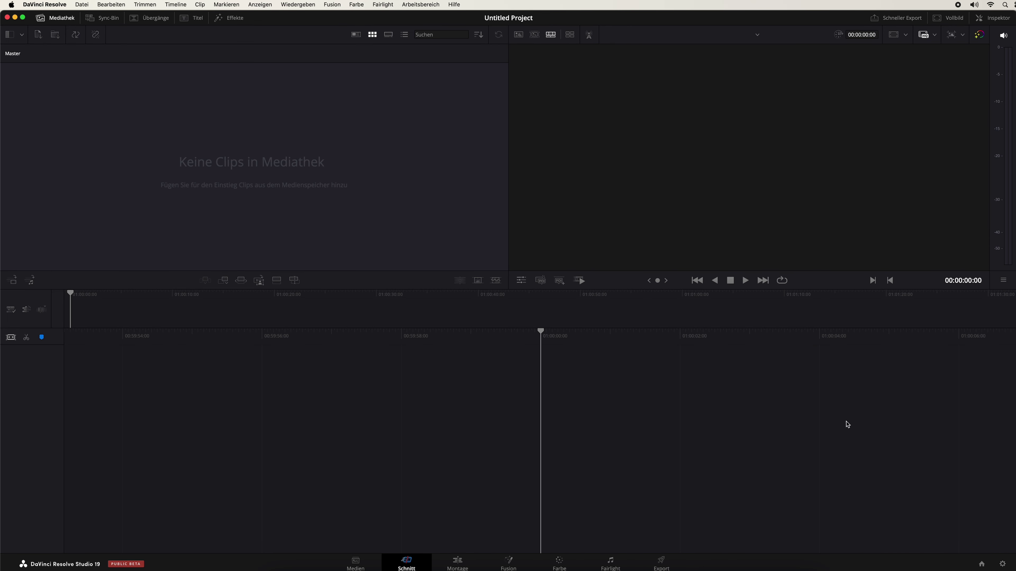
# Step: In Project Settings, set the timeline resolution to 3840 x 2160 Ultra HD
pyautogui.click(1003, 564)
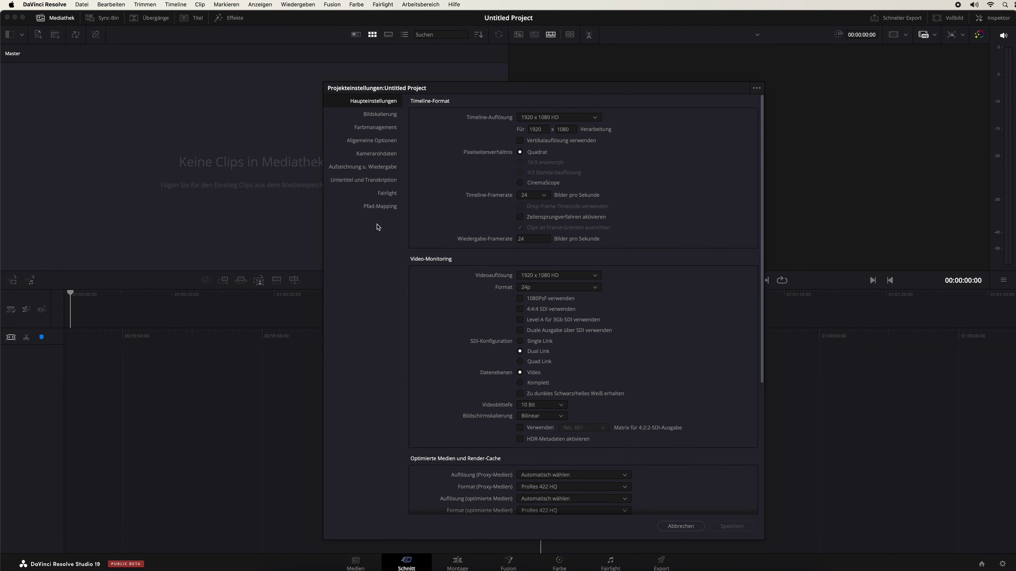
pyautogui.click(81, 4)
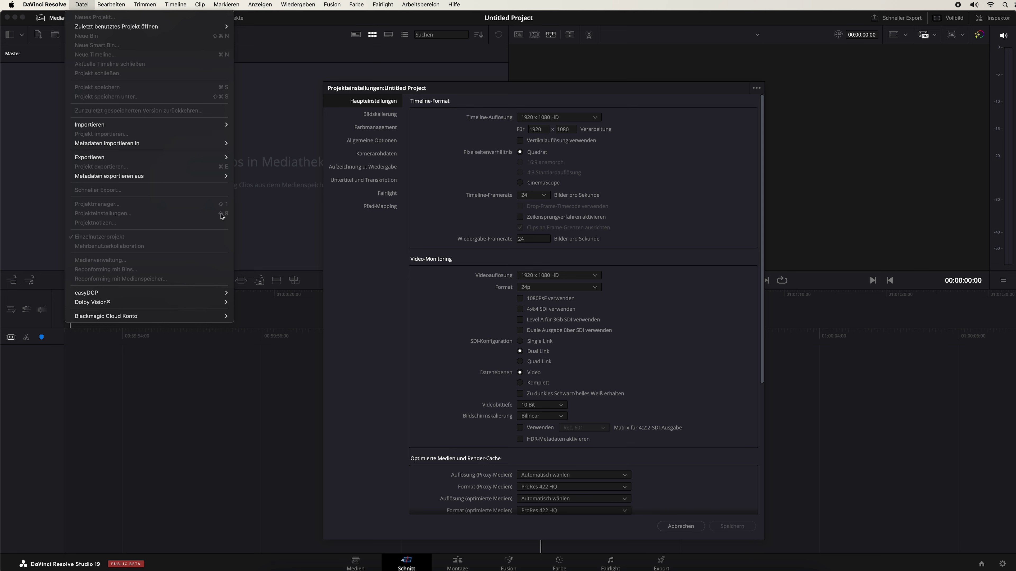
pyautogui.click(376, 327)
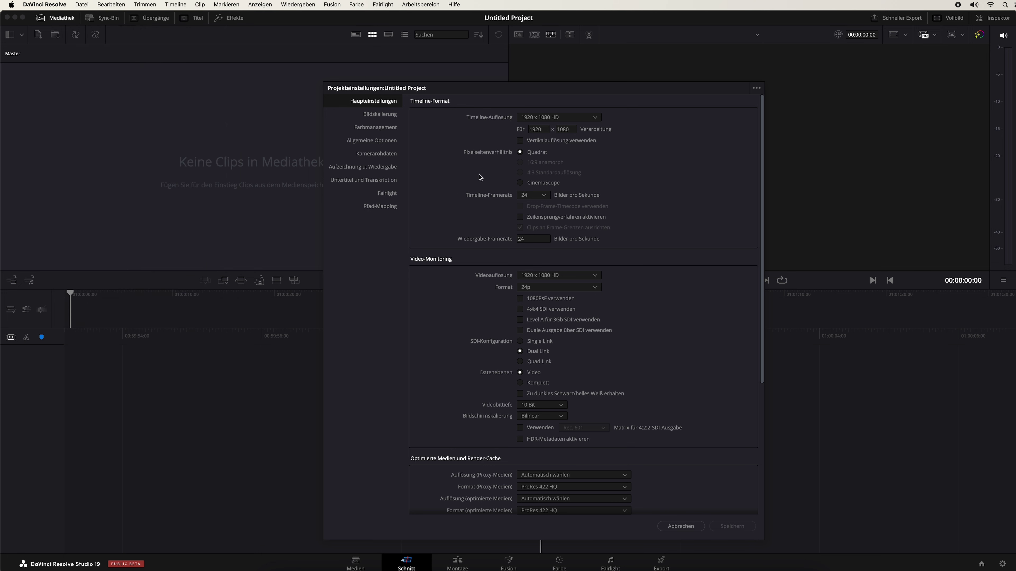
pyautogui.click(568, 118)
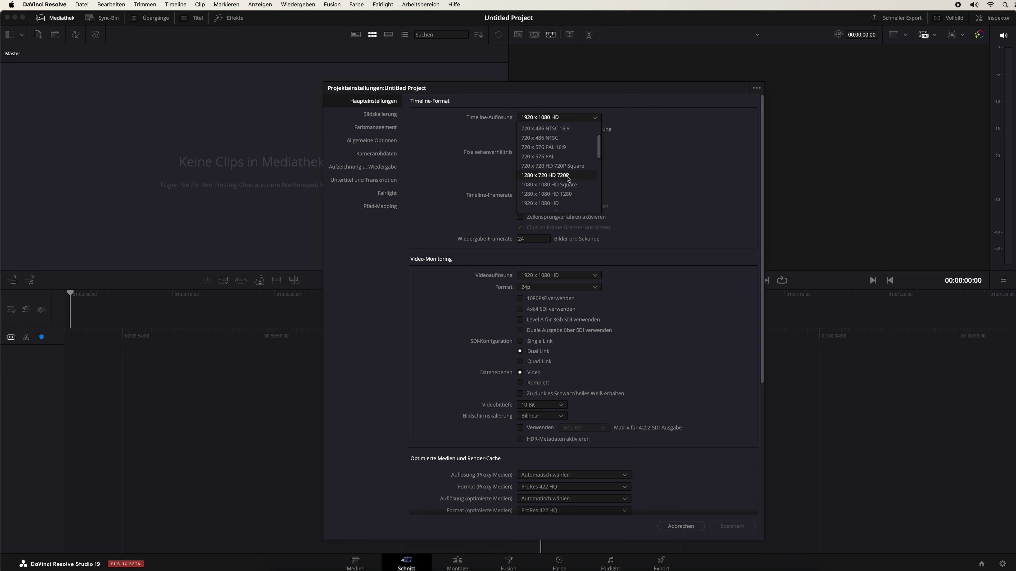
pyautogui.scroll(-3, 547, 187)
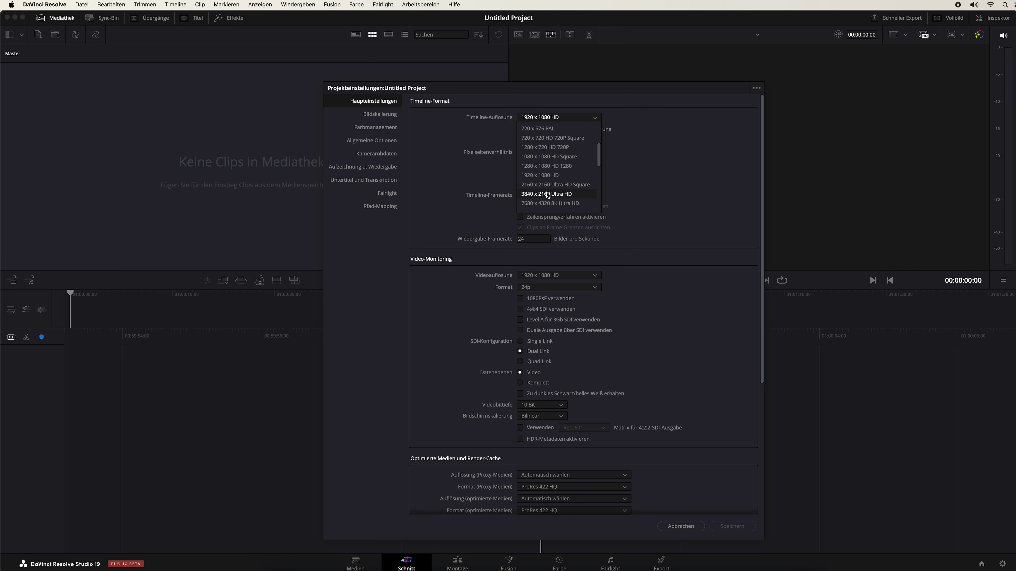
pyautogui.click(548, 194)
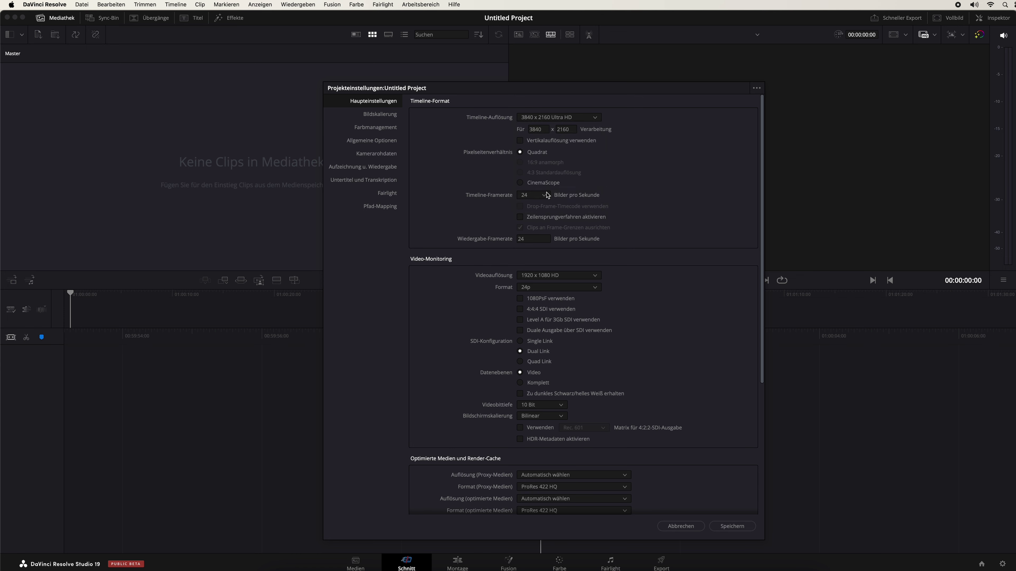
# Step: Set the timeline frame rate to 60 fps and save the project settings
pyautogui.click(527, 195)
pyautogui.scroll(-3, 534, 263)
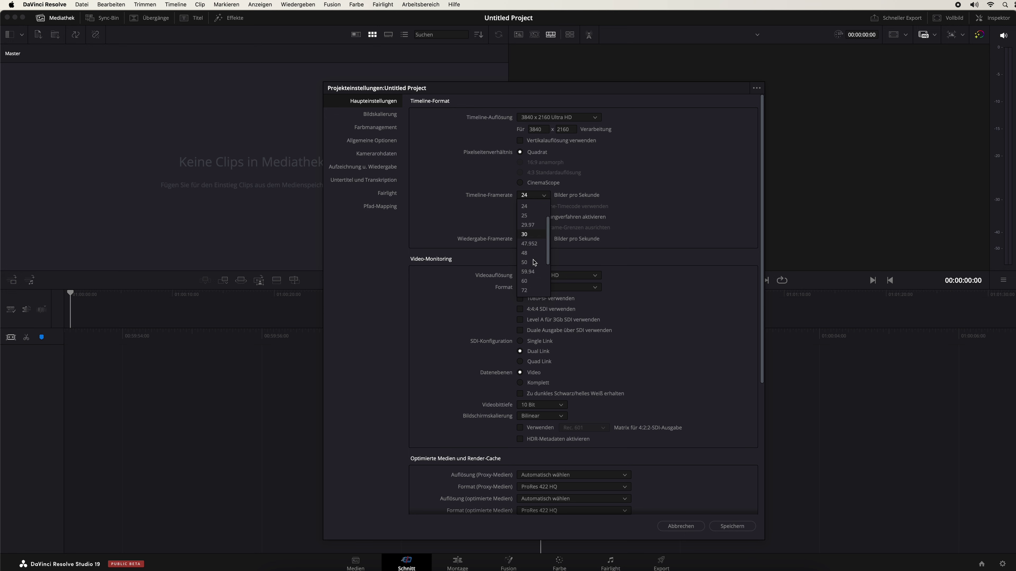
pyautogui.click(531, 281)
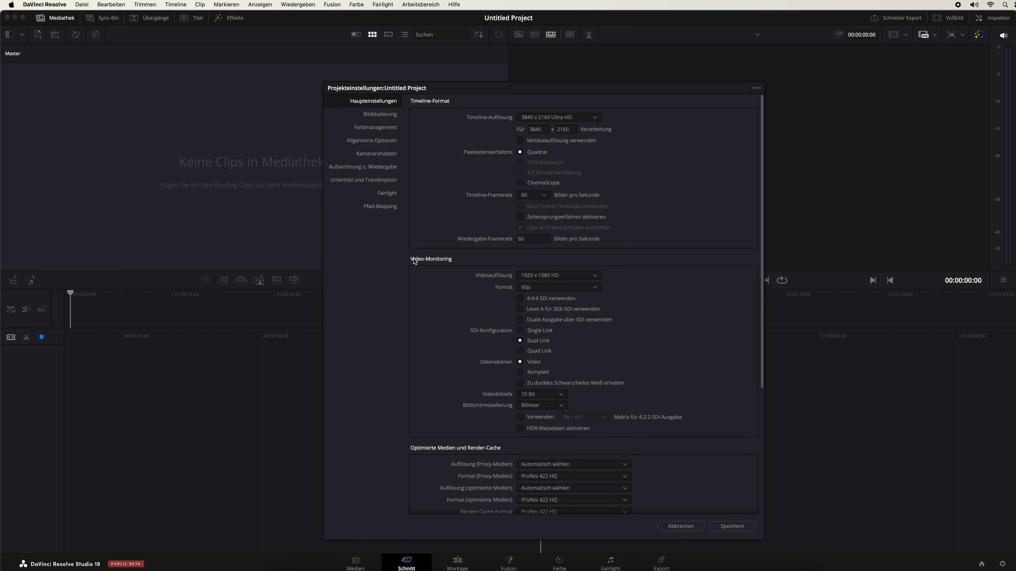
pyautogui.scroll(-2, 459, 298)
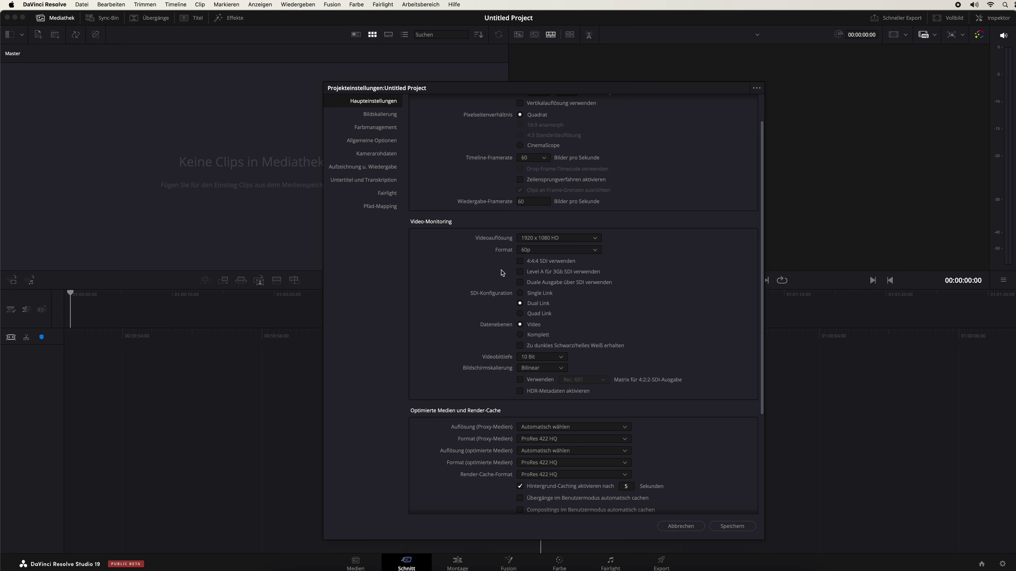
pyautogui.scroll(2, 495, 278)
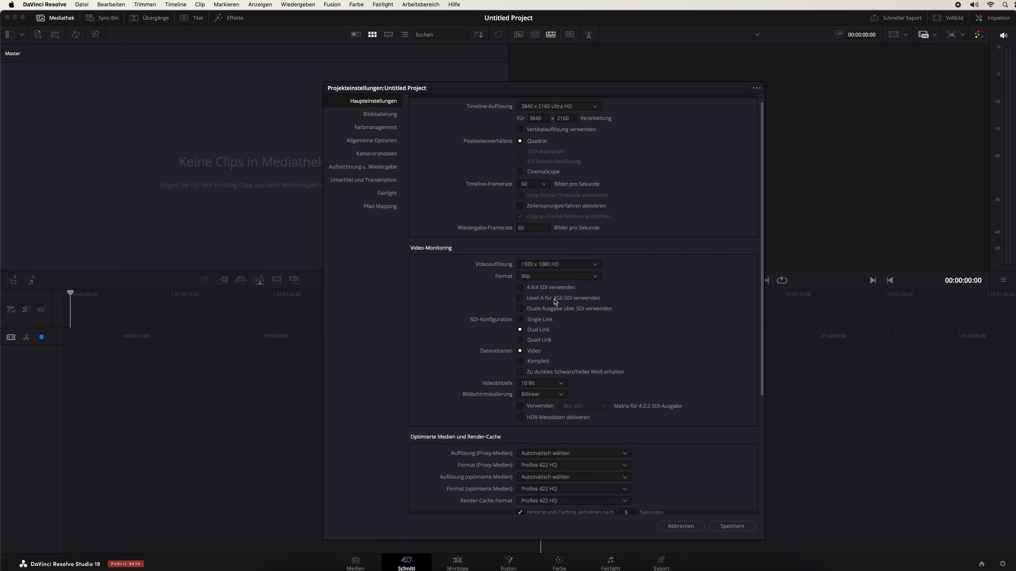
pyautogui.scroll(1, 475, 330)
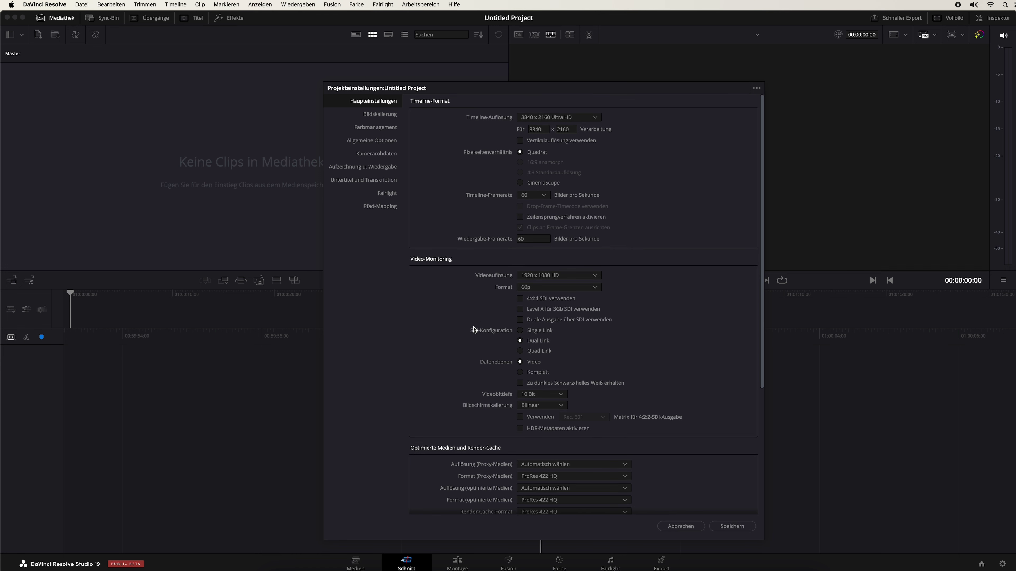
pyautogui.click(733, 528)
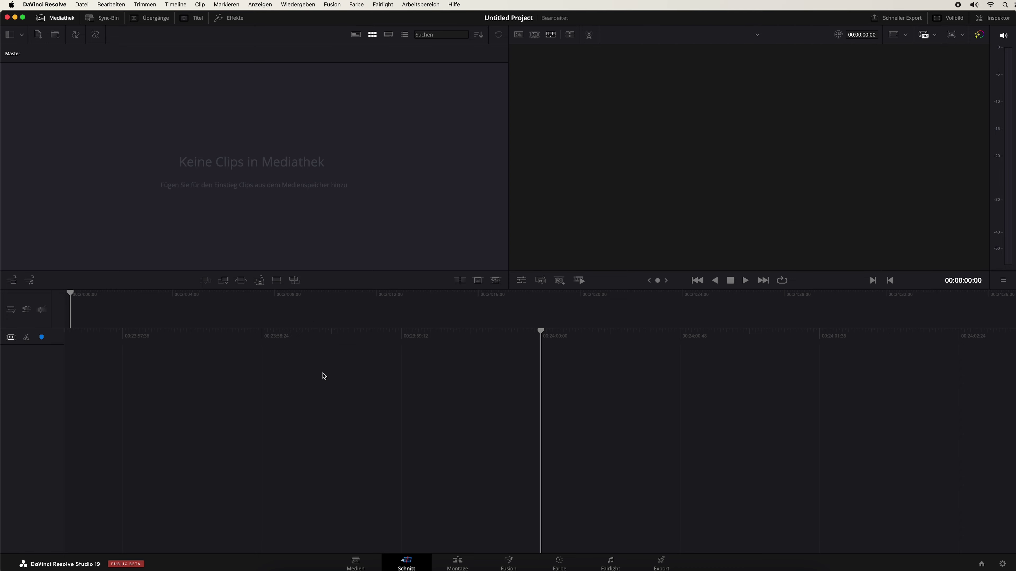
# Step: Recheck Project Settings without changes, then switch the media pool to the Sync Bin
pyautogui.click(1003, 564)
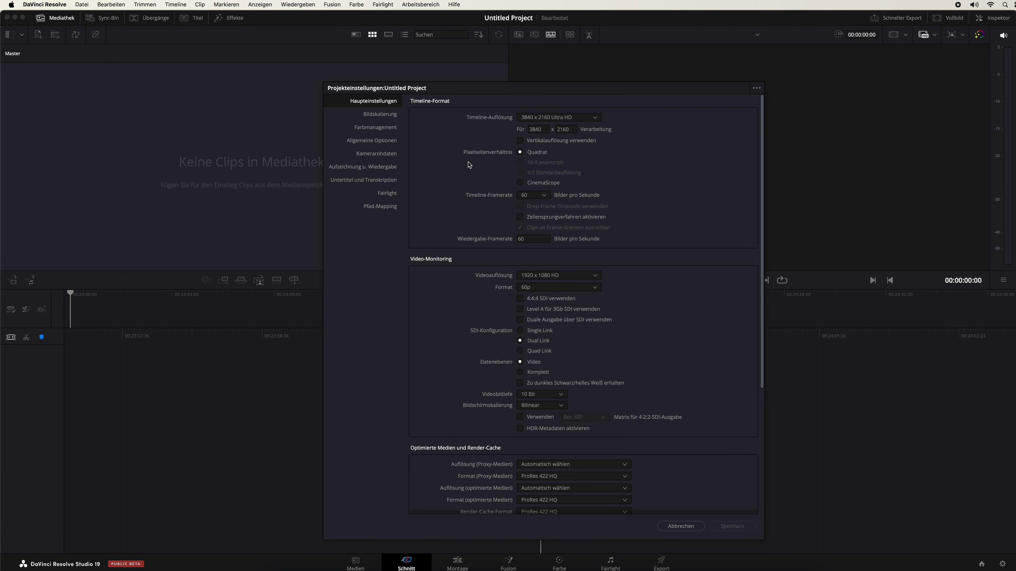
pyautogui.click(670, 527)
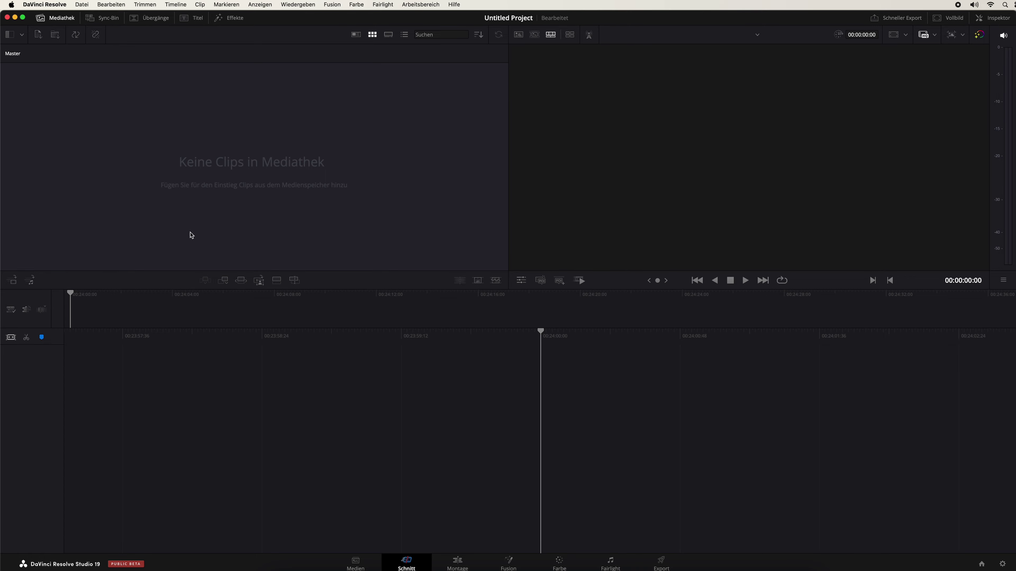
pyautogui.click(89, 17)
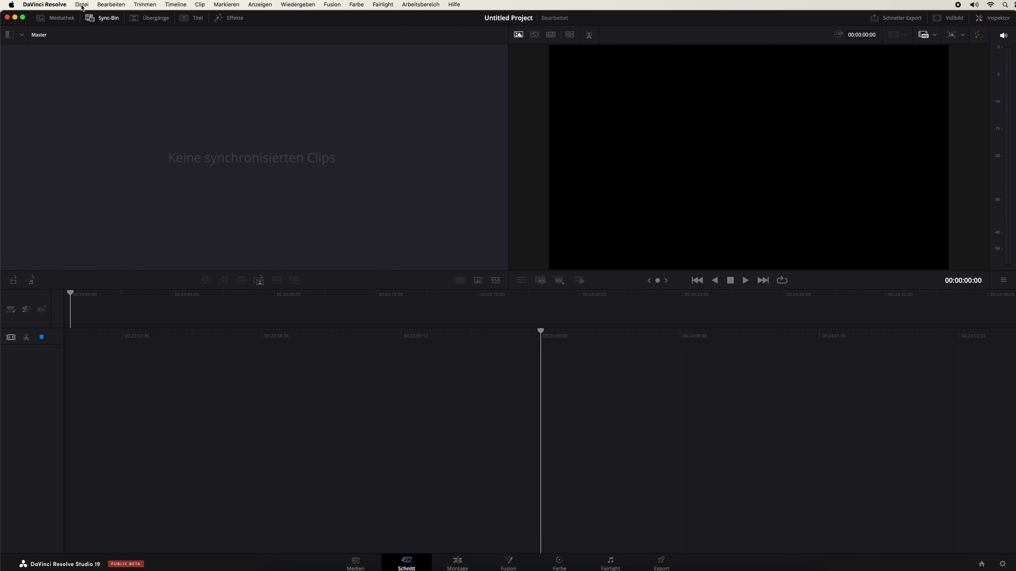
# Step: Save the project as '4K Video @ 60fps' and export it as a .drp file to the Desktop
pyautogui.click(82, 4)
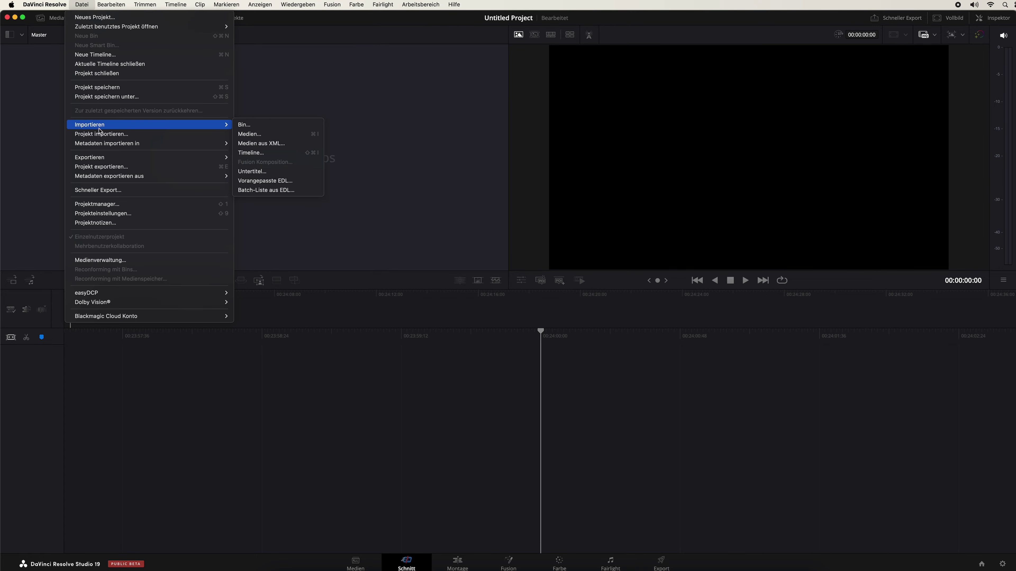
pyautogui.click(128, 167)
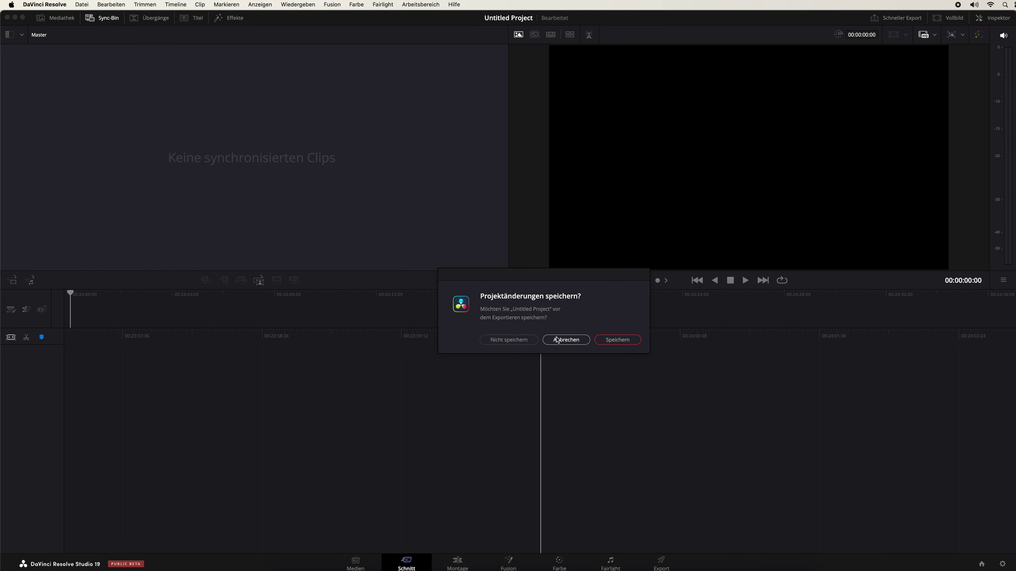
pyautogui.click(622, 340)
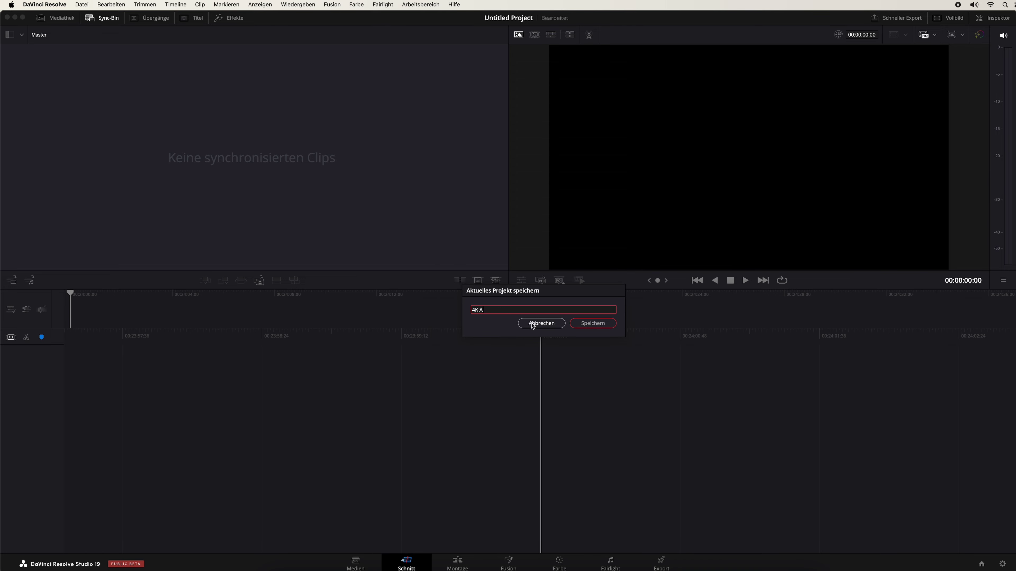
pyautogui.write('deo @ 60')
pyautogui.write('fps')
pyautogui.click(591, 324)
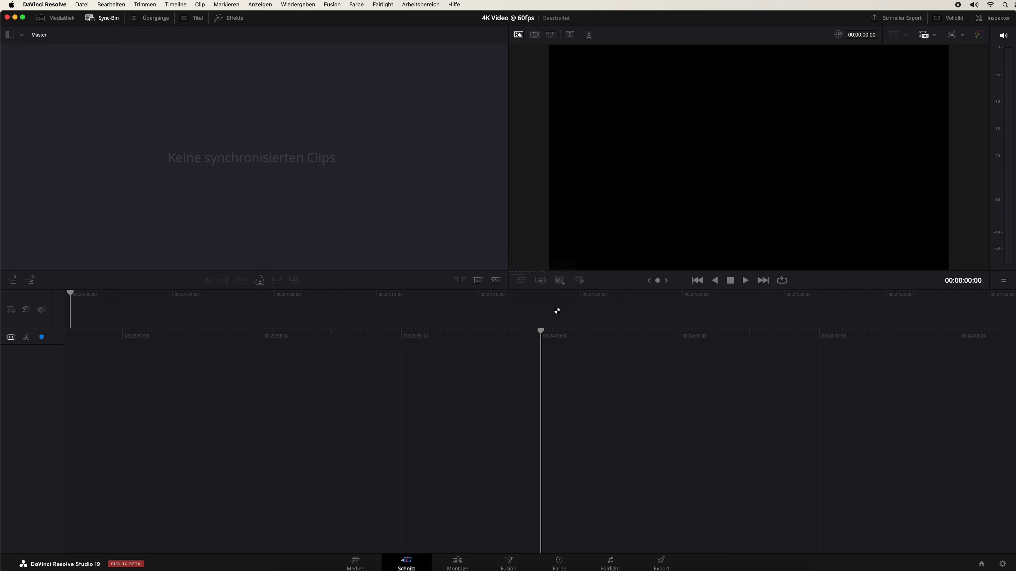
pyautogui.press('super+e')
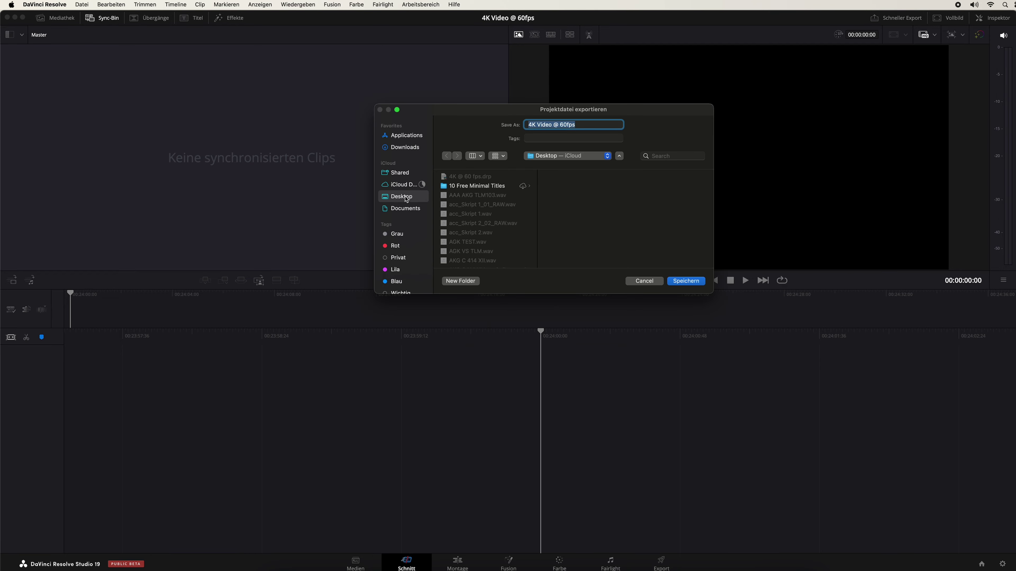
pyautogui.click(686, 281)
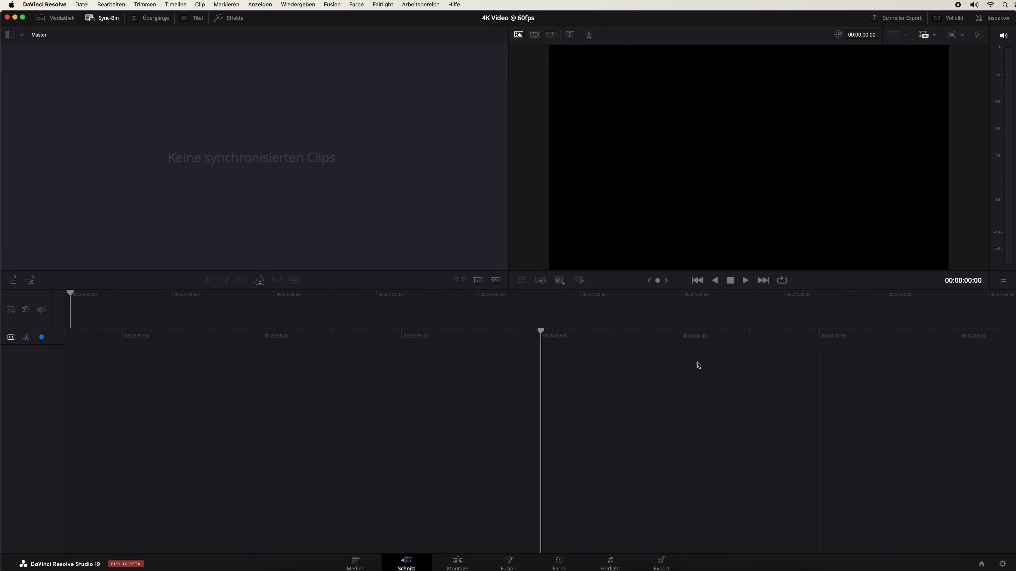
# Step: Drag 4K Video @ 60fps.drp from the Finder desktop into Resolve's Project Manager
pyautogui.press('super+Tab')
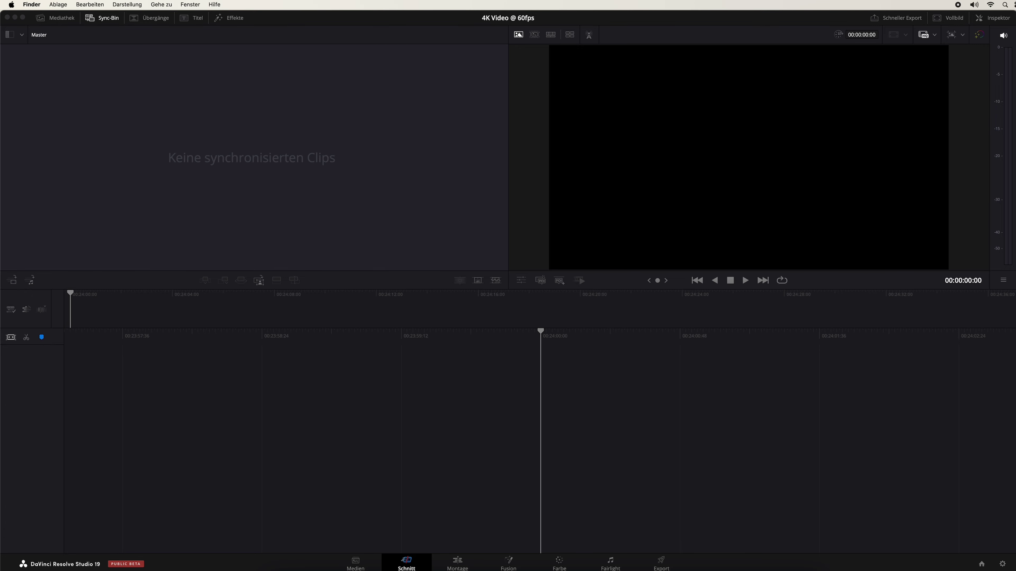
pyautogui.moveTo(526, 267); pyautogui.dragTo(442, 242)
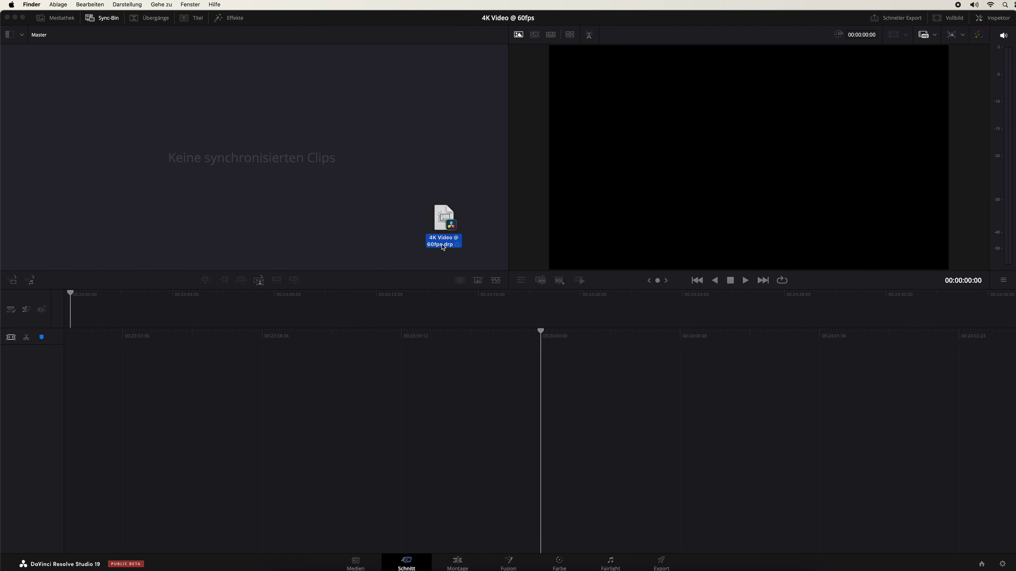
pyautogui.moveTo(442, 242); pyautogui.dragTo(442, 242)
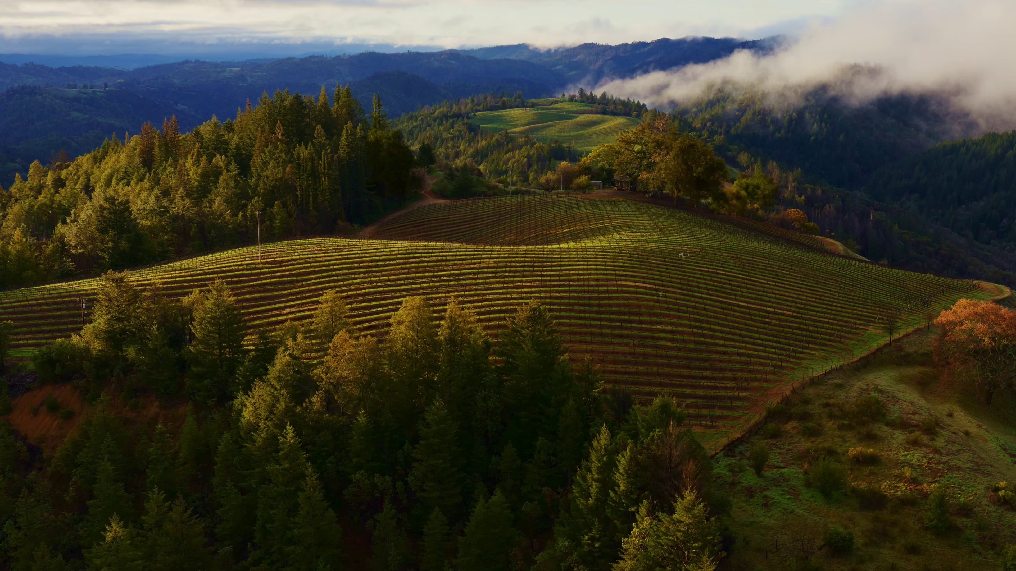
pyautogui.moveTo(844, 256)
pyautogui.mouseDown()
pyautogui.moveTo(540, 260)
pyautogui.moveTo(696, 258)
pyautogui.mouseUp()
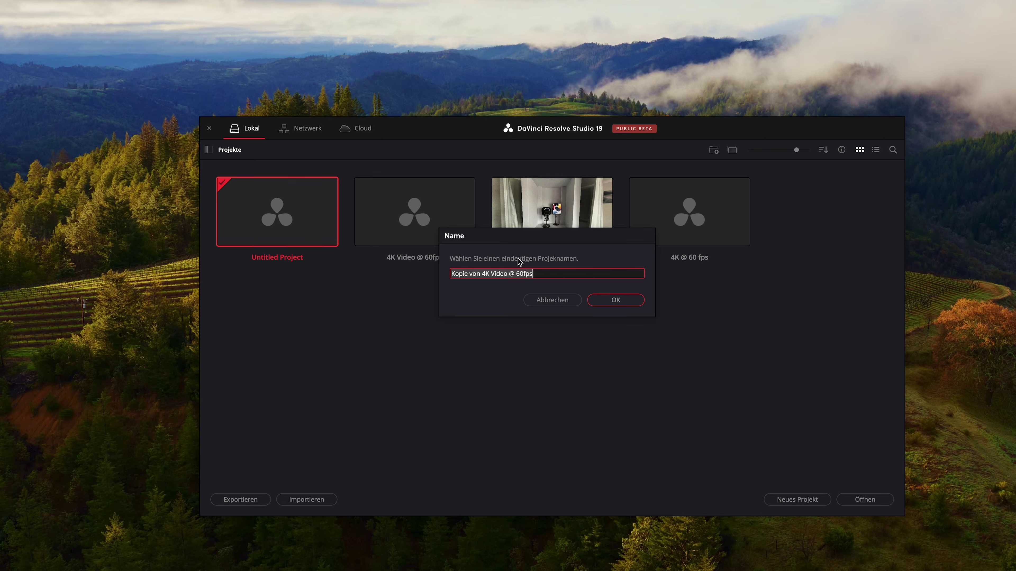
# Step: Replace the suggested name with 'YouTube Video NEU' and confirm the import
pyautogui.click(465, 293)
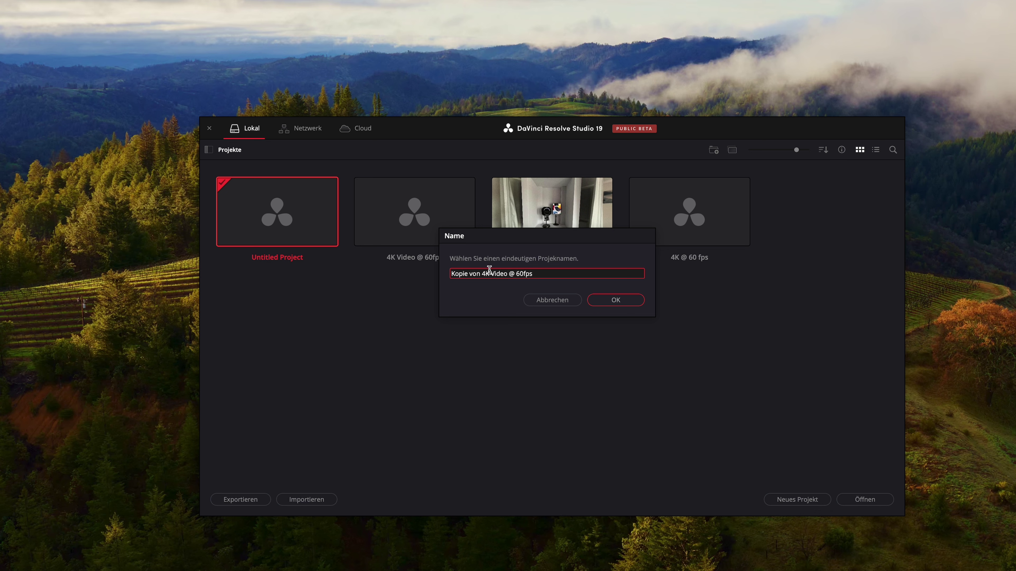
pyautogui.click(543, 273)
pyautogui.moveTo(543, 273); pyautogui.dragTo(422, 276)
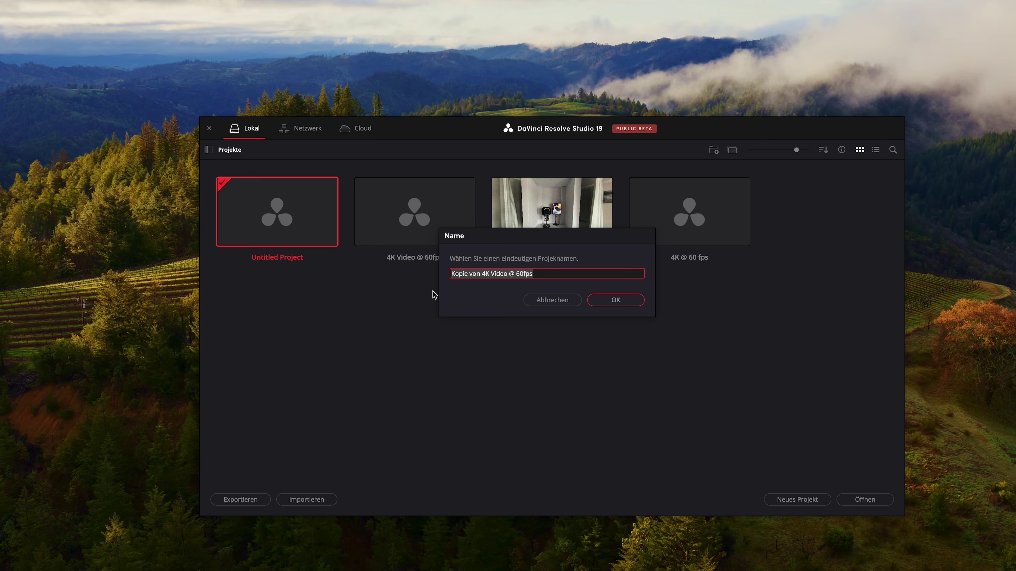
pyautogui.write('YouTube Video NE')
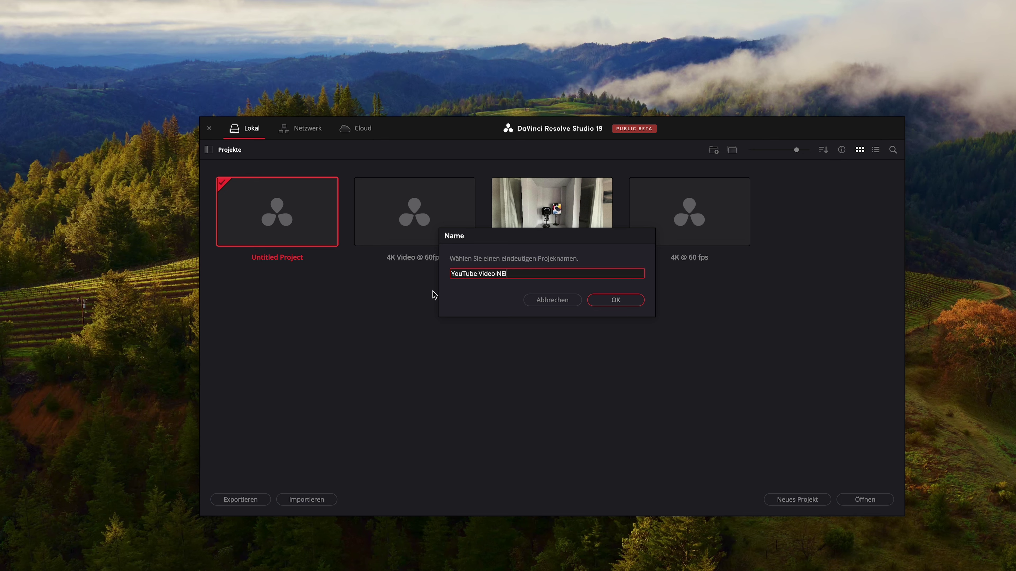
pyautogui.write('W')
pyautogui.press('Return')
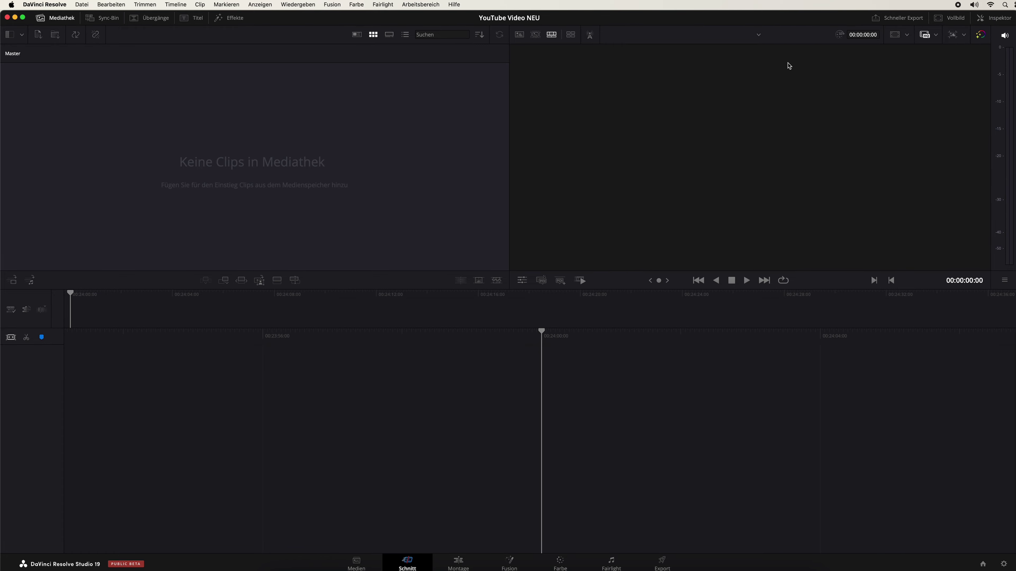
pyautogui.hotkey('shift', '9')
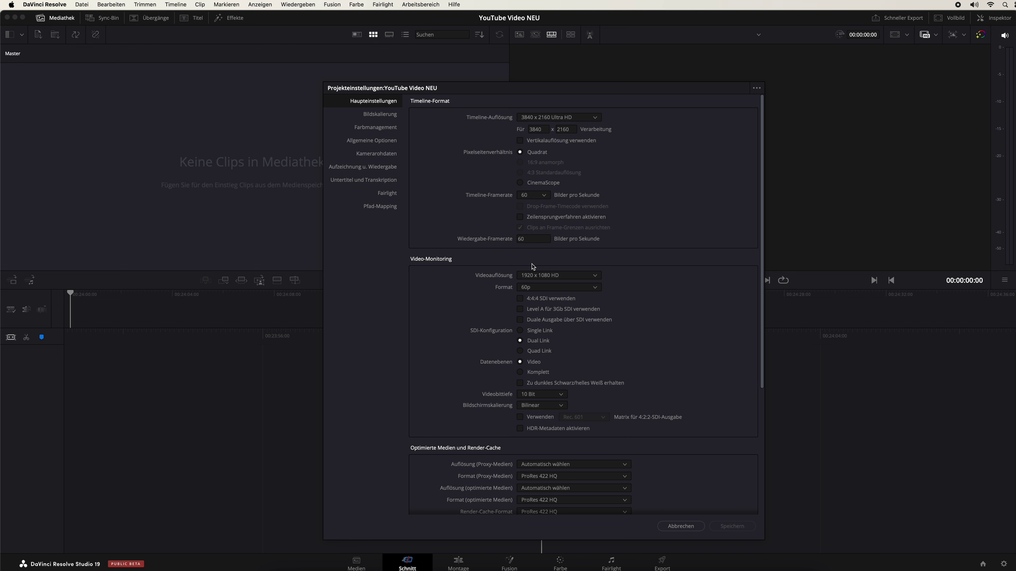
pyautogui.press('Escape')
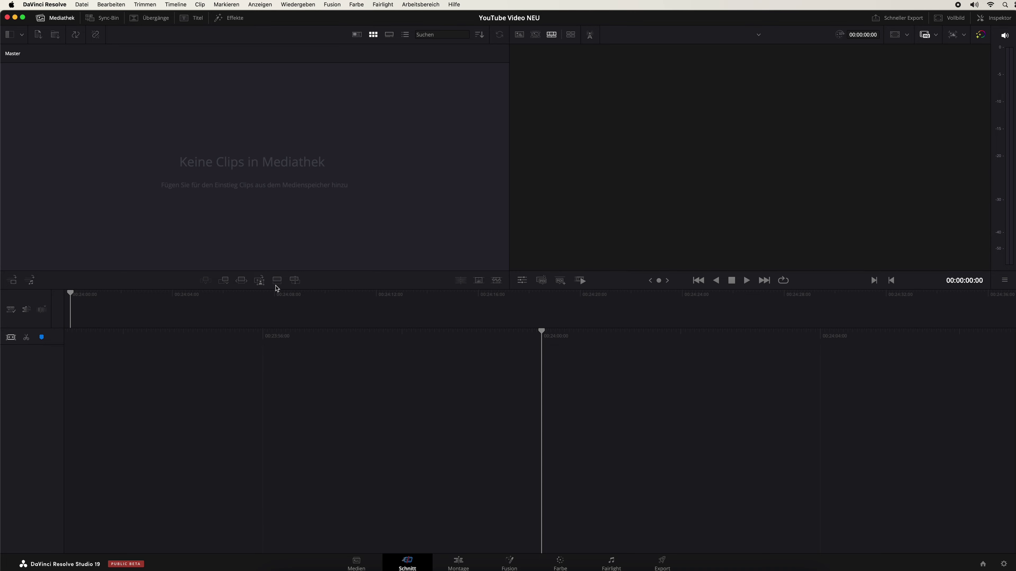
# Step: Duplicate the 4K Video @ 60fps project in the Project Manager and open the (Copy)
pyautogui.click(88, 7)
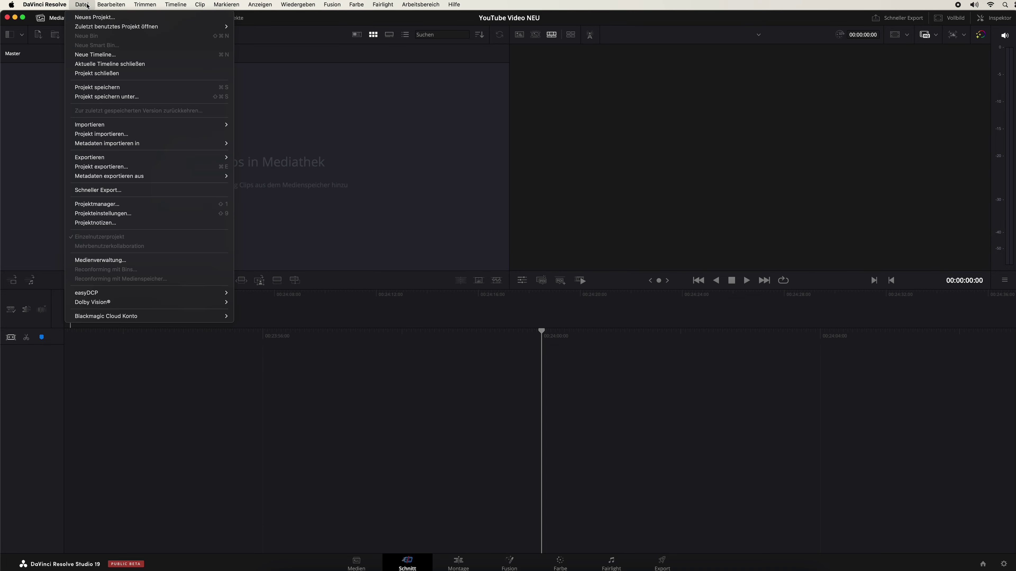
pyautogui.click(109, 204)
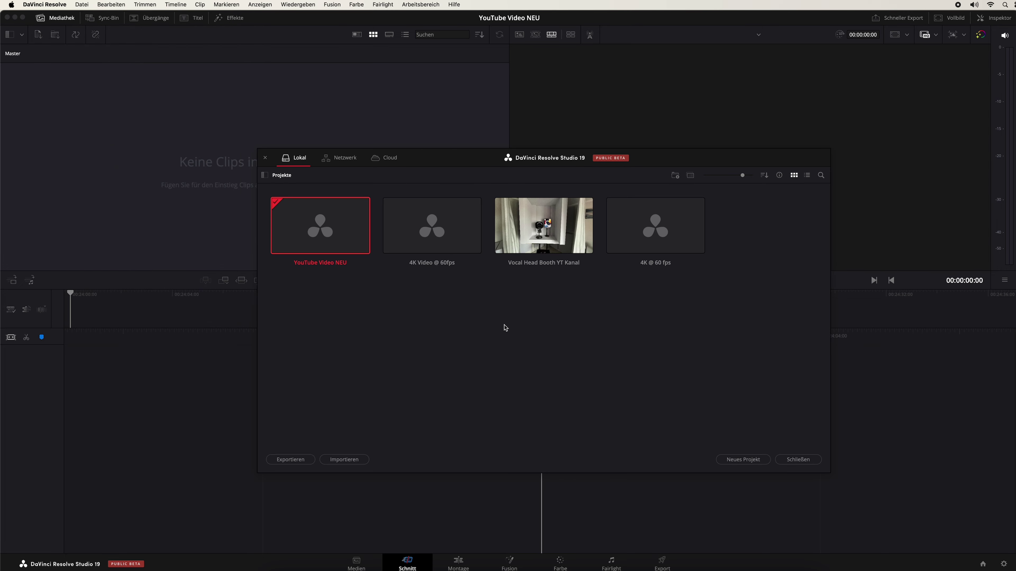
pyautogui.click(466, 316)
pyautogui.click(431, 241)
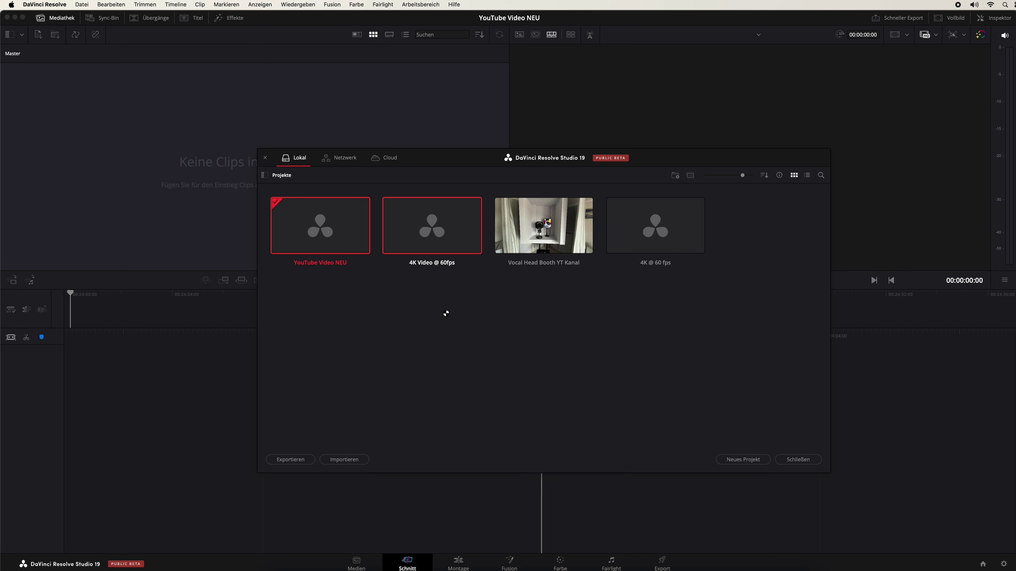
pyautogui.press('super+v')
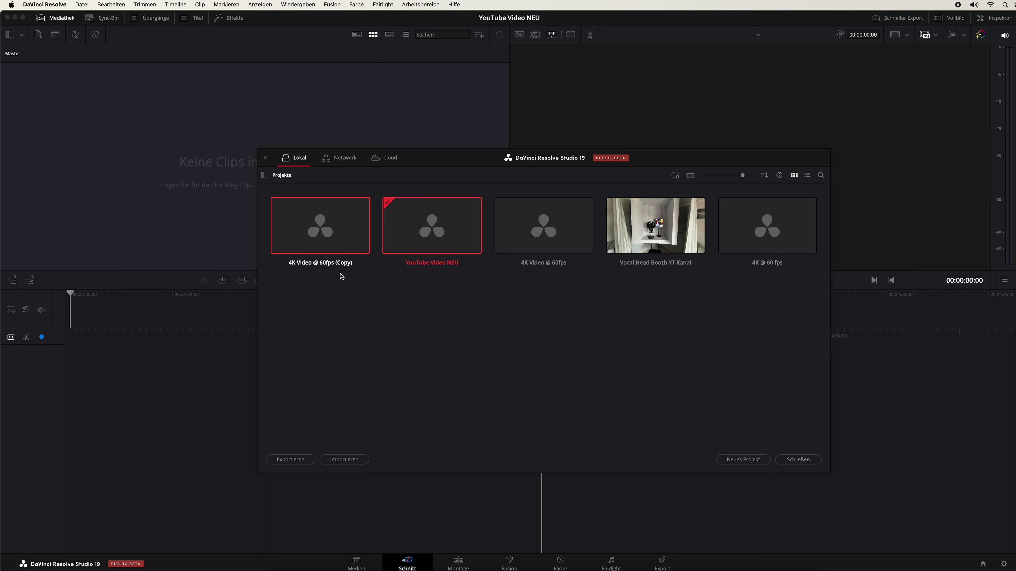
pyautogui.doubleClick(329, 238)
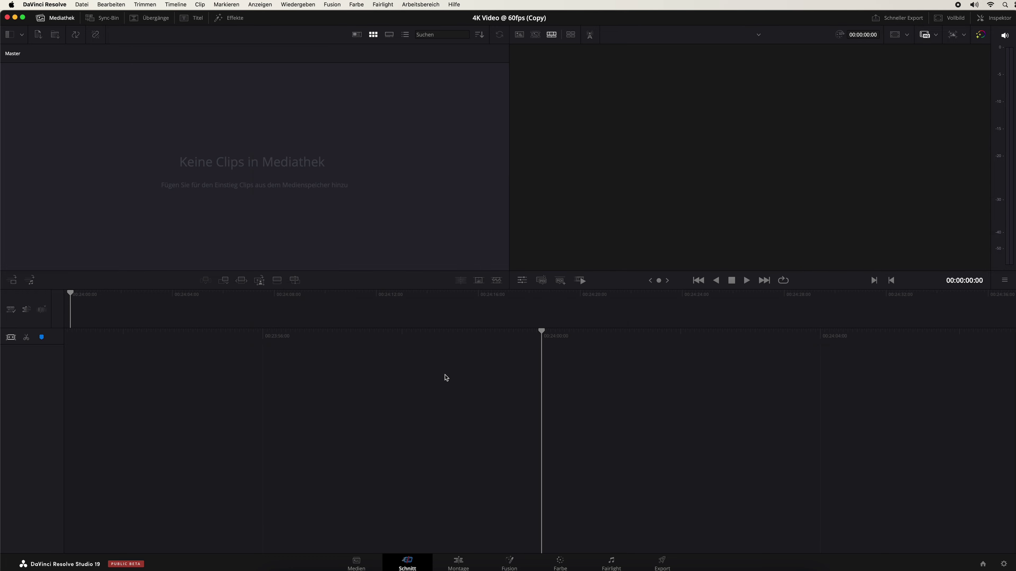
pyautogui.hotkey('shift', '9')
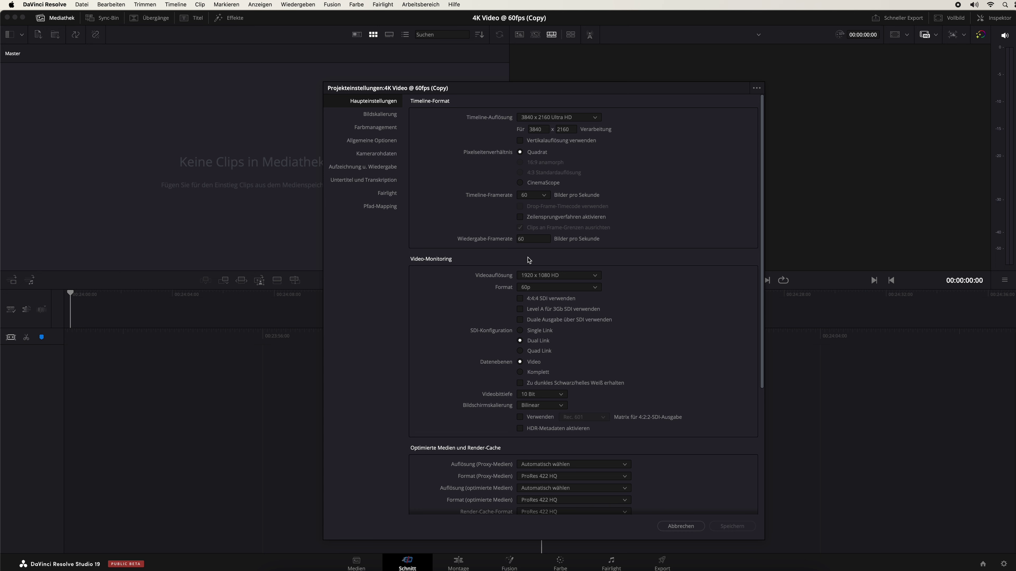
pyautogui.click(681, 526)
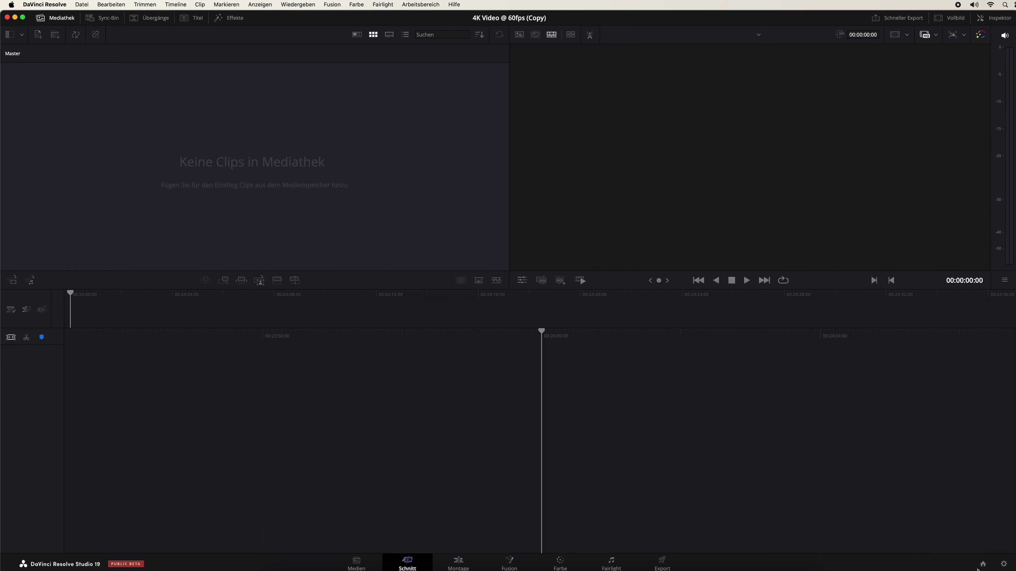
pyautogui.click(1004, 563)
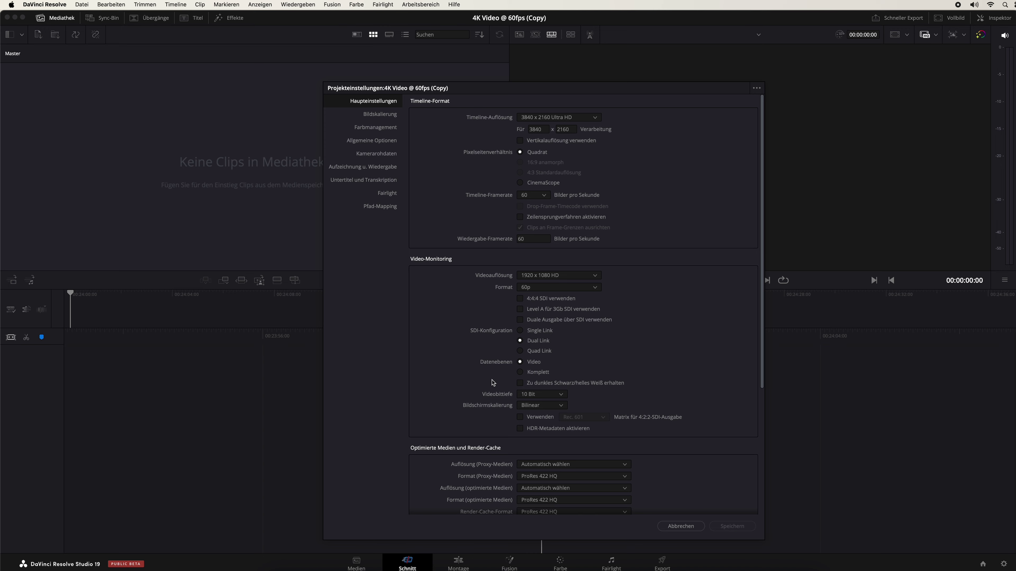
pyautogui.scroll(-5, 490, 376)
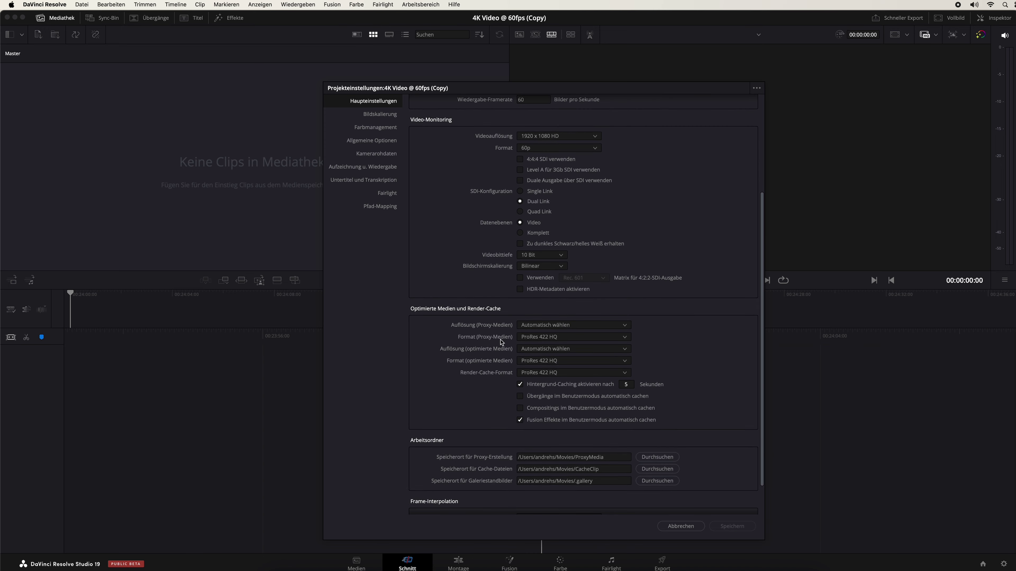
pyautogui.scroll(-1, 489, 357)
pyautogui.scroll(-2, 490, 357)
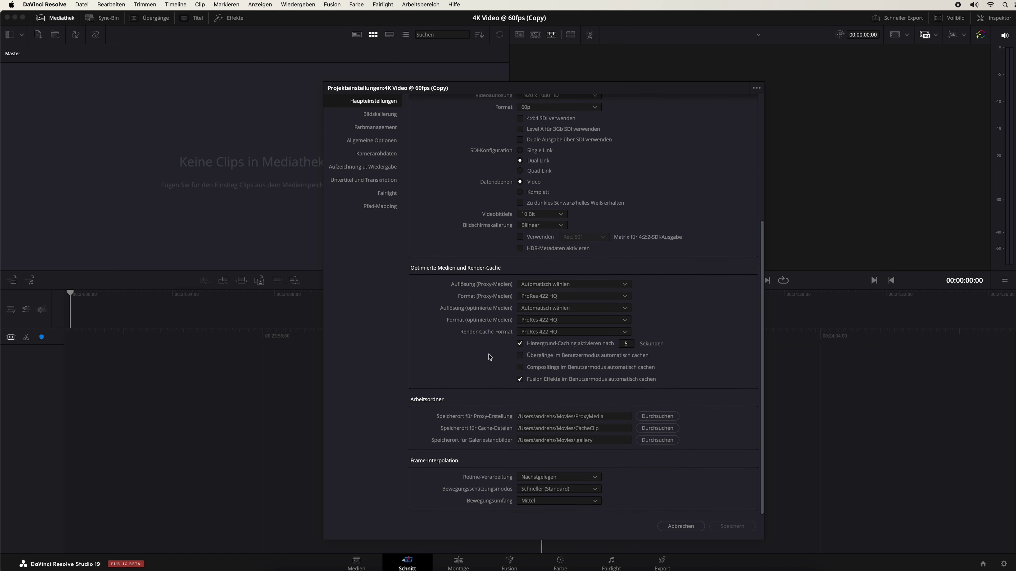
pyautogui.scroll(6, 490, 357)
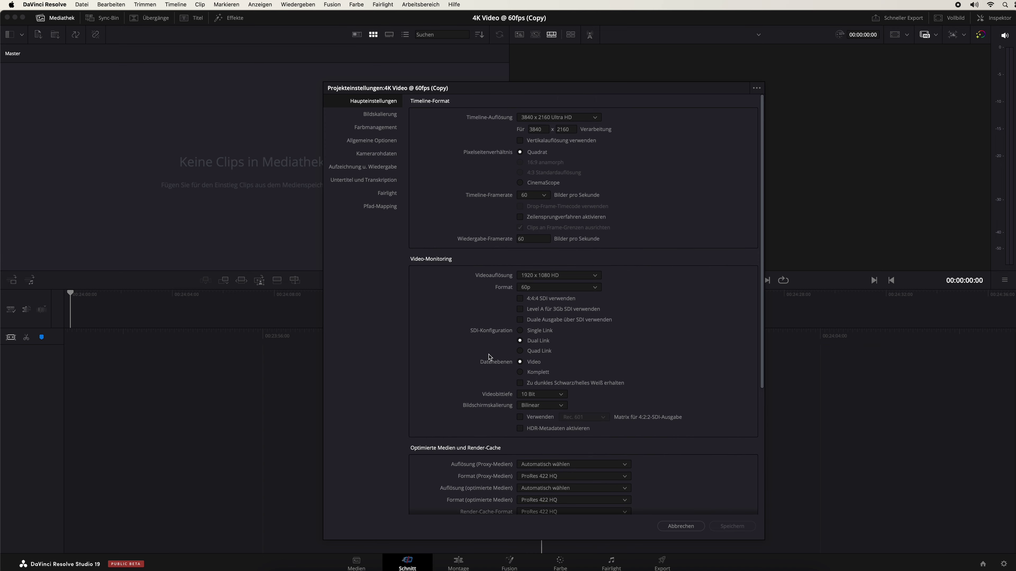
pyautogui.click(374, 127)
pyautogui.click(373, 140)
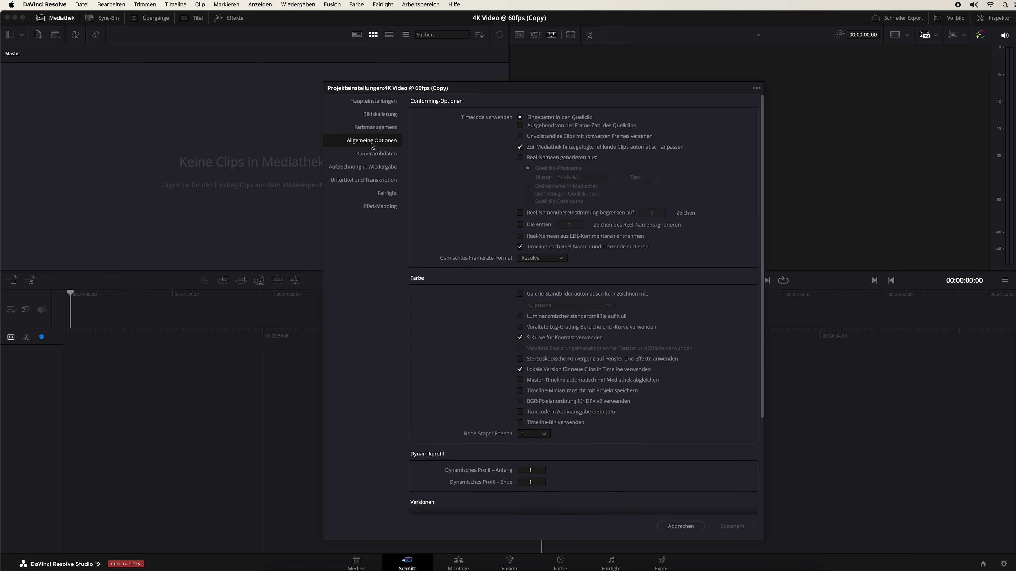
pyautogui.click(370, 155)
pyautogui.click(369, 167)
pyautogui.click(370, 179)
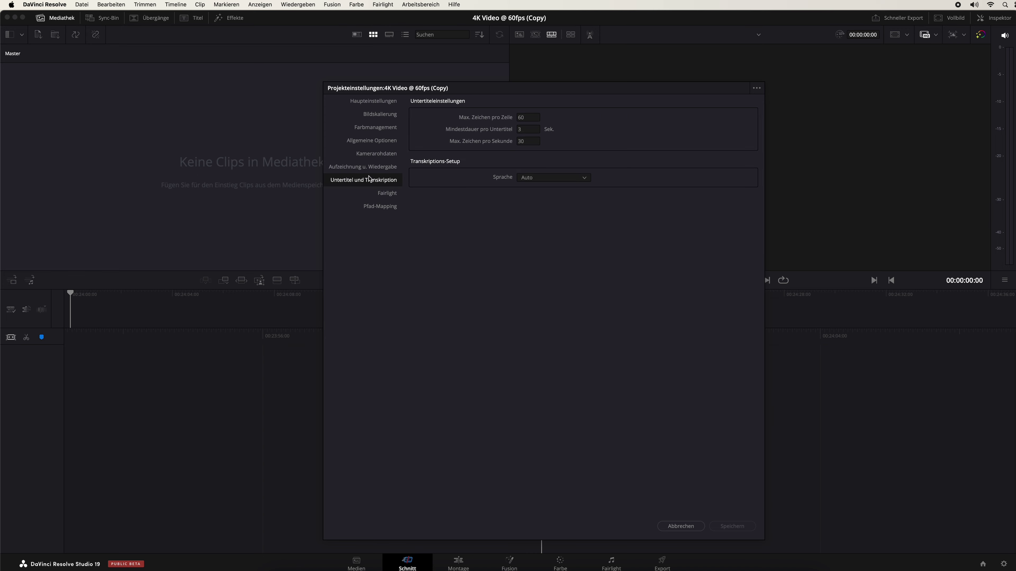
pyautogui.click(680, 526)
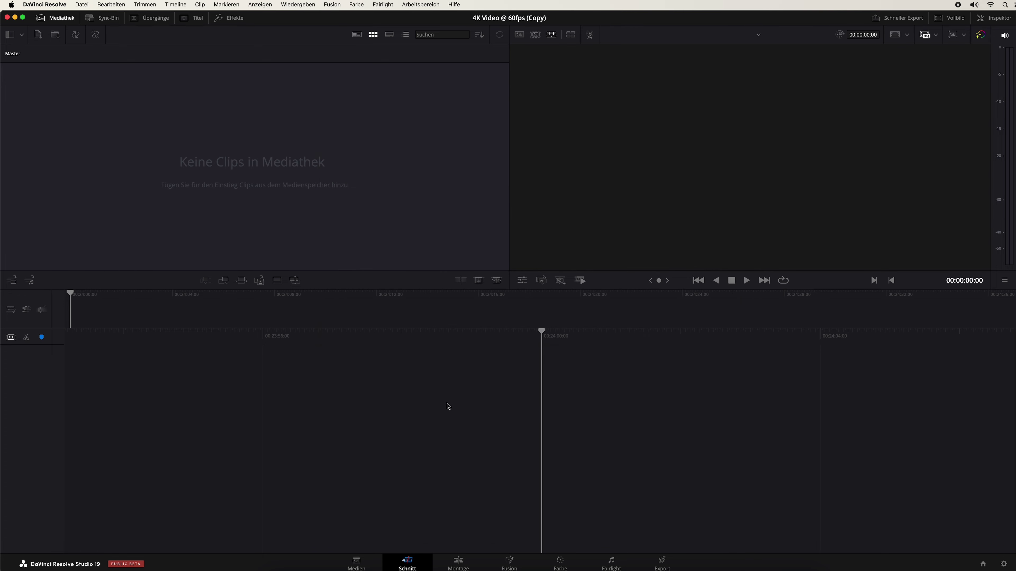